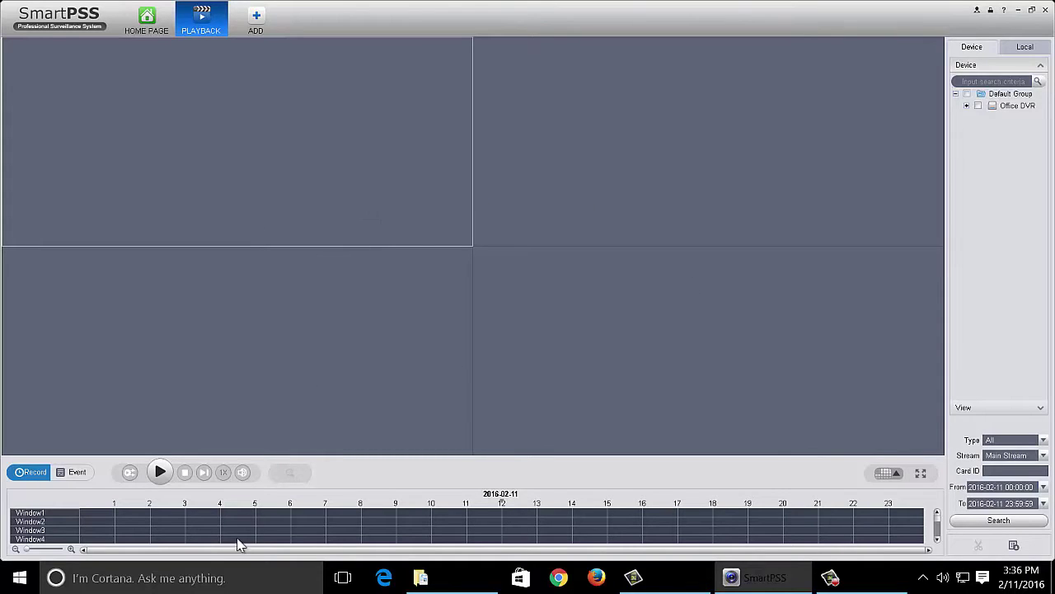
# Keep the playback view at a four-pane split layout.
pyautogui.click(897, 473)
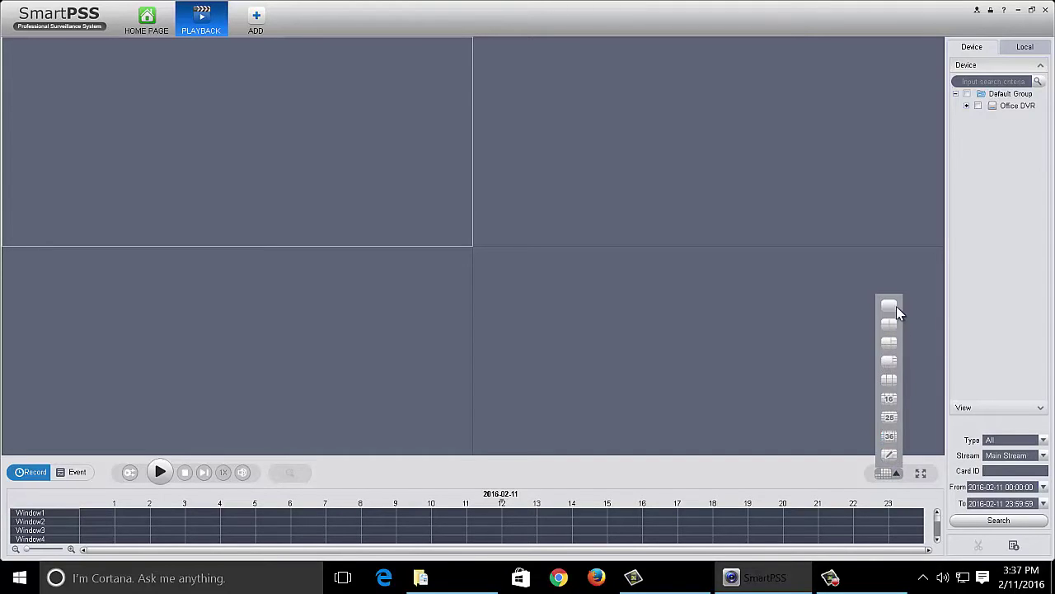
pyautogui.click(898, 476)
pyautogui.click(889, 456)
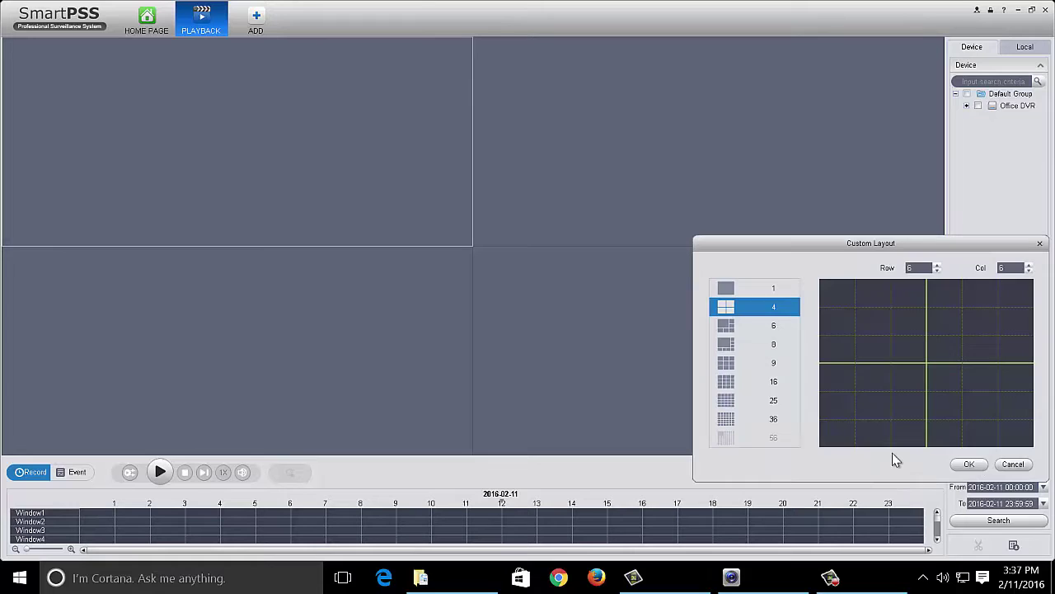
pyautogui.click(1015, 464)
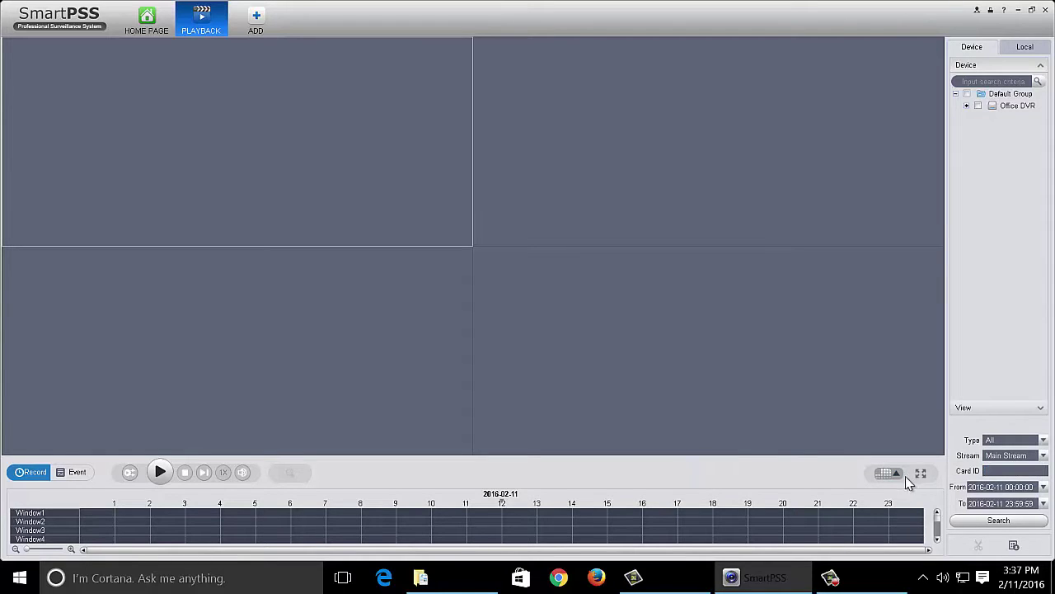
pyautogui.click(897, 476)
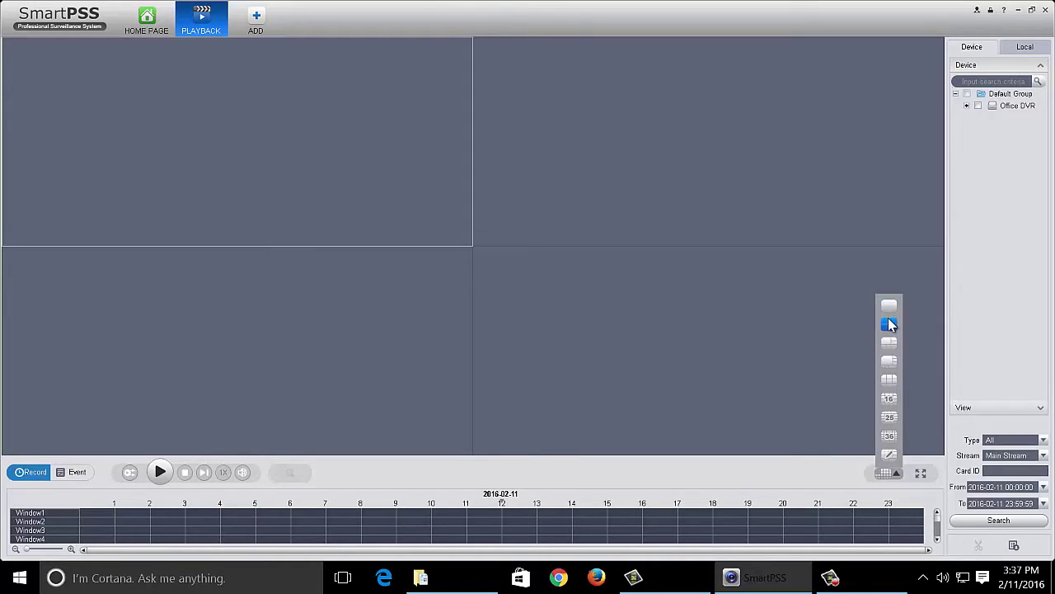
pyautogui.click(644, 478)
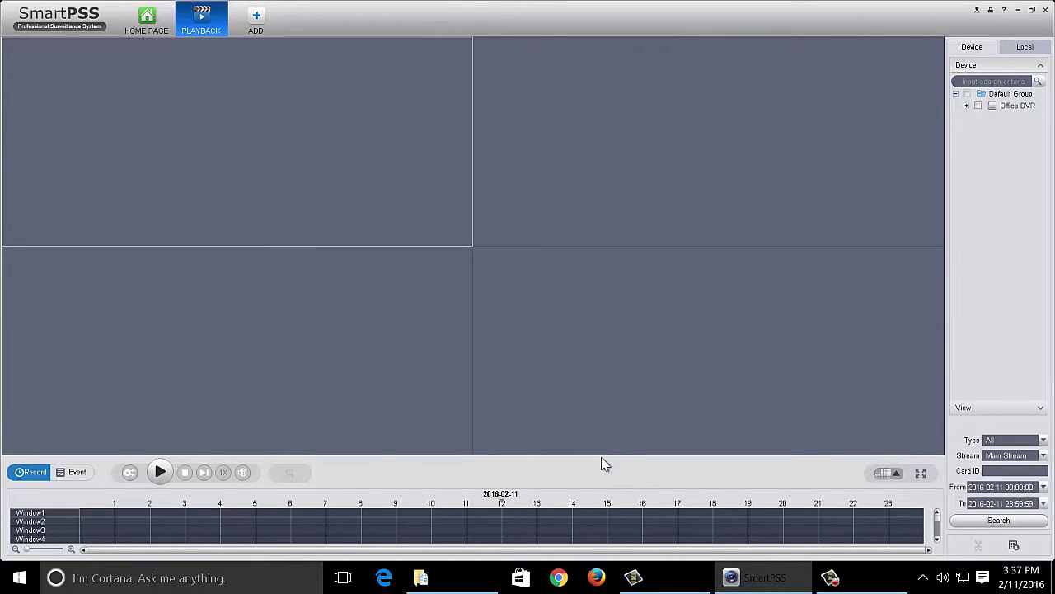
# Tick CAM 1–CAM 4 under Office DVR and search their 2016-02-11 recordings.
pyautogui.click(978, 106)
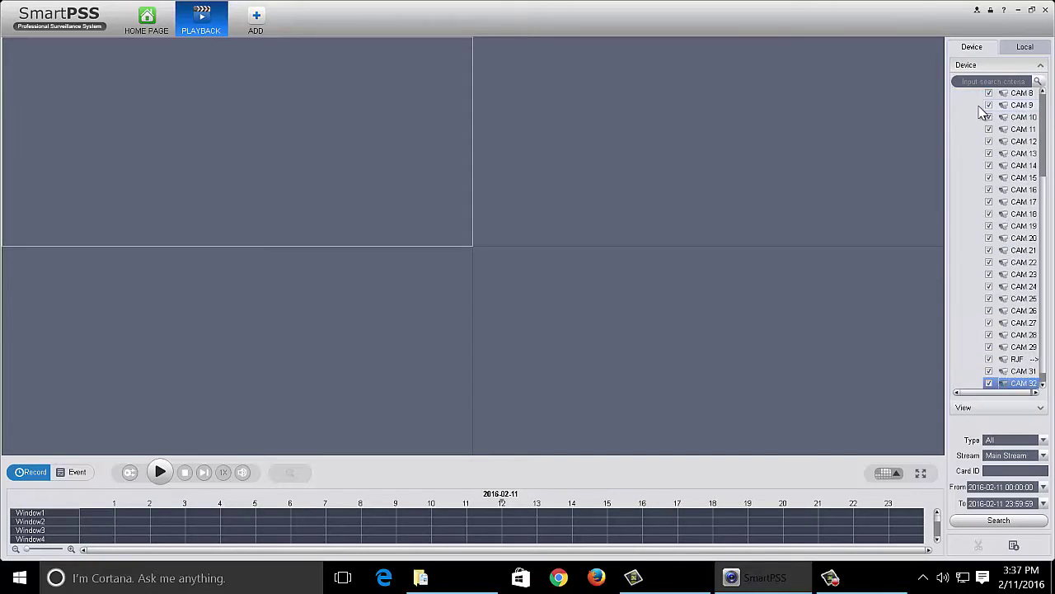
pyautogui.scroll(3, 983, 116)
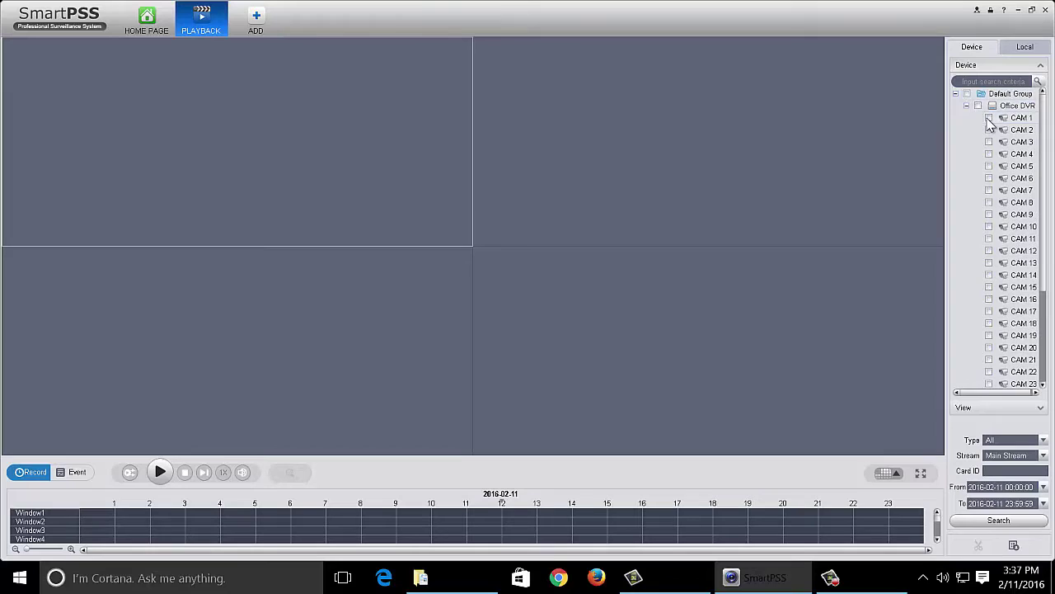
pyautogui.click(989, 131)
pyautogui.click(990, 141)
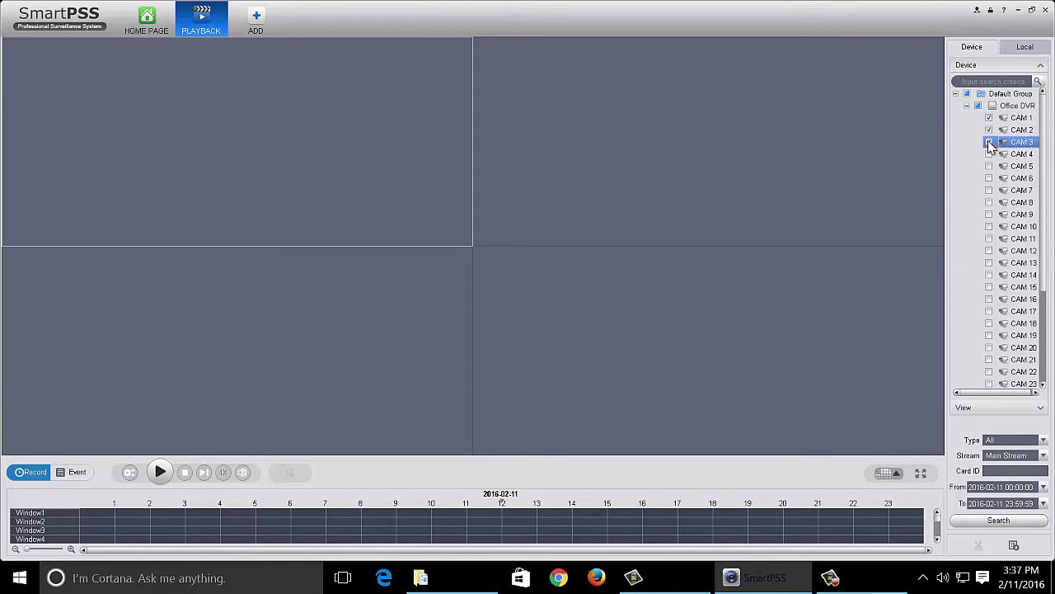
pyautogui.click(990, 154)
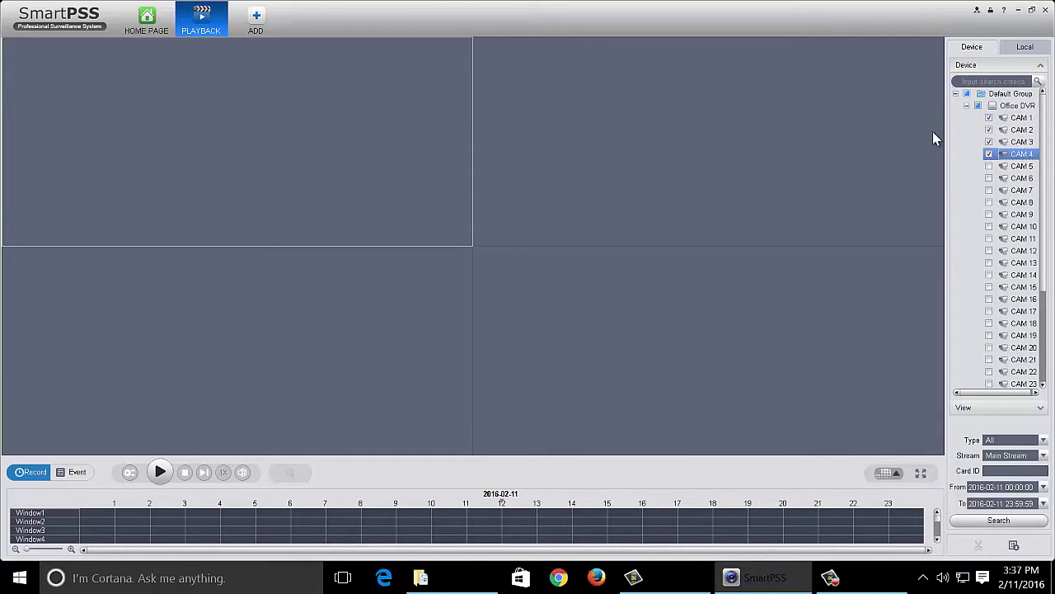
pyautogui.click(998, 521)
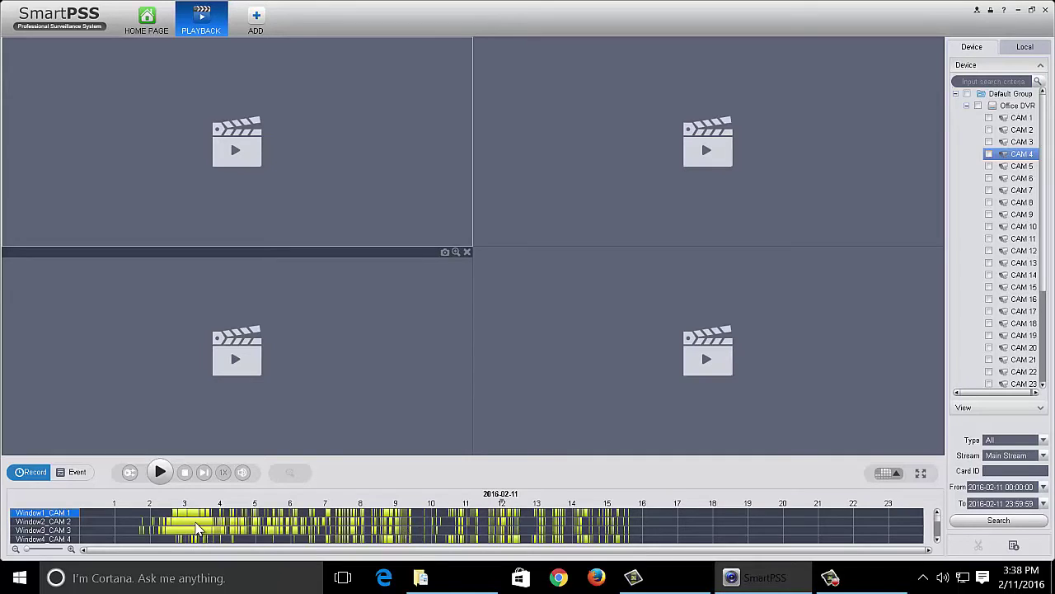
# Start CAM 1–4 playback near 03:14 on their timelines and enable sync playback.
pyautogui.click(196, 518)
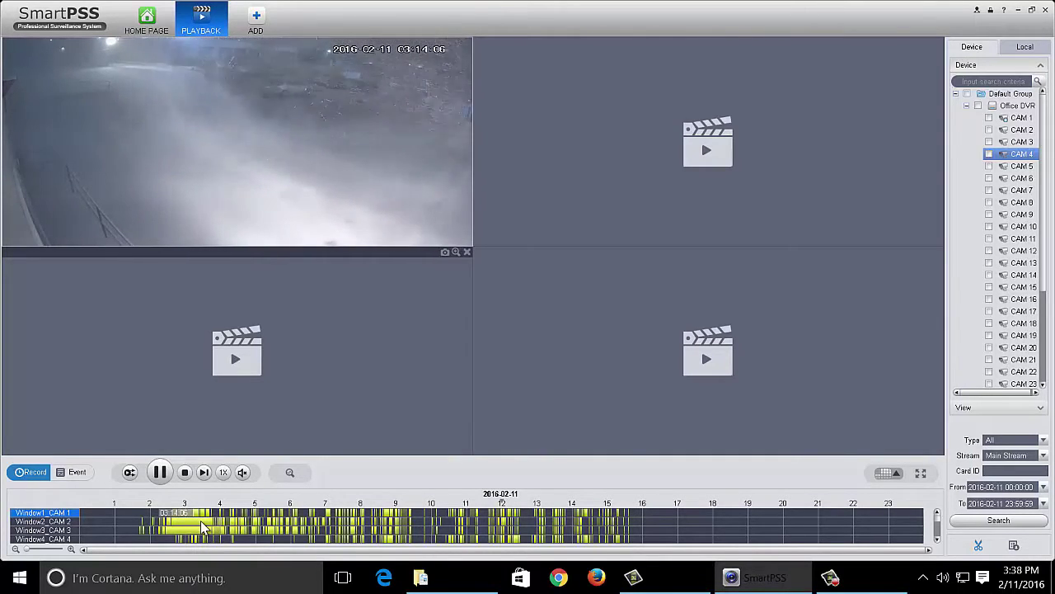
pyautogui.click(196, 522)
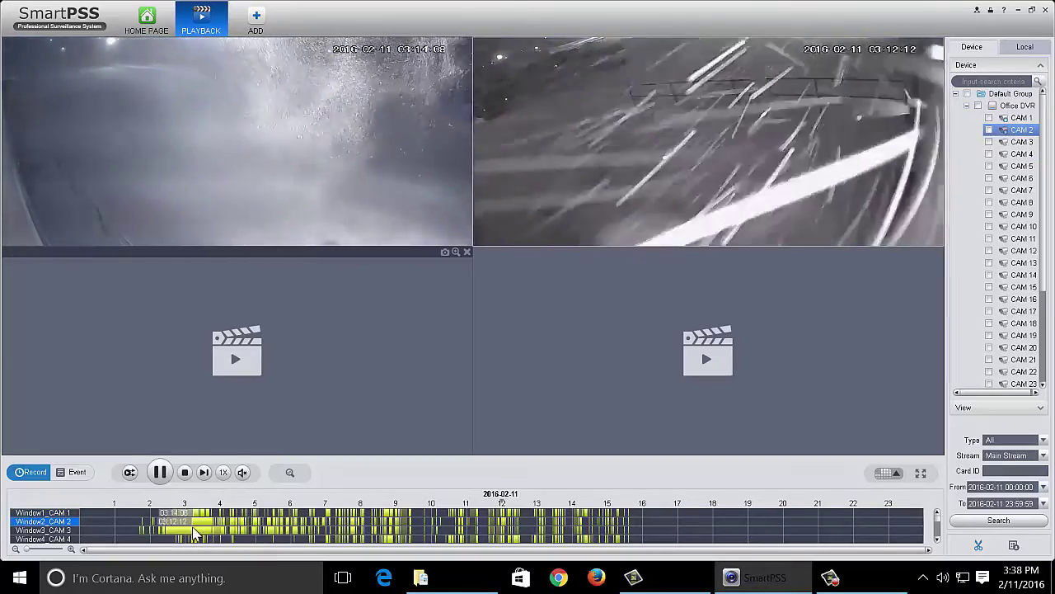
pyautogui.click(194, 531)
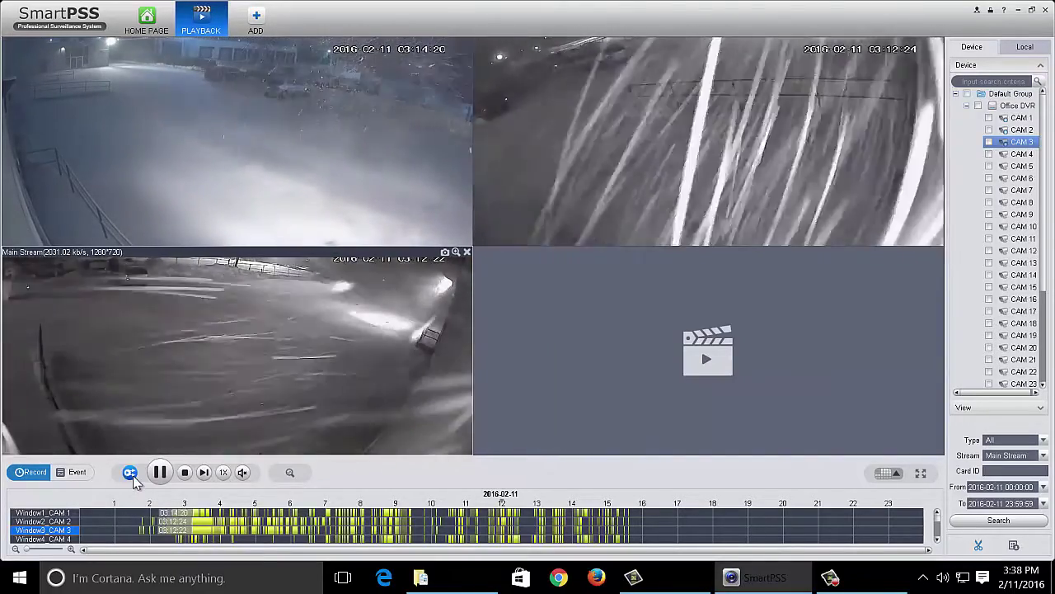
pyautogui.click(132, 475)
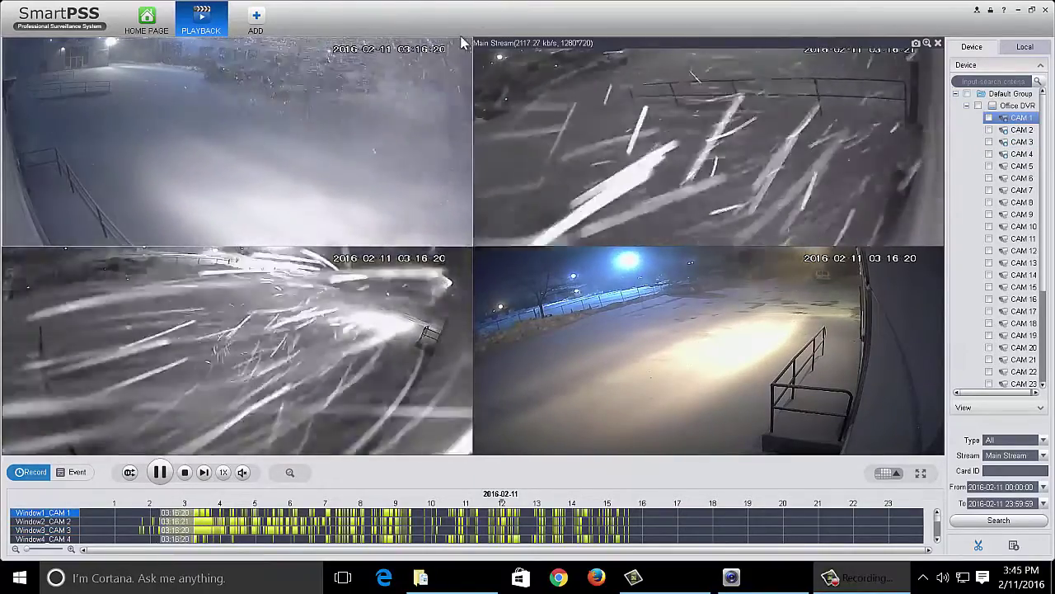
# Maximise the CAM 1 pane and open Export Setup for a time clip.
pyautogui.click(415, 128)
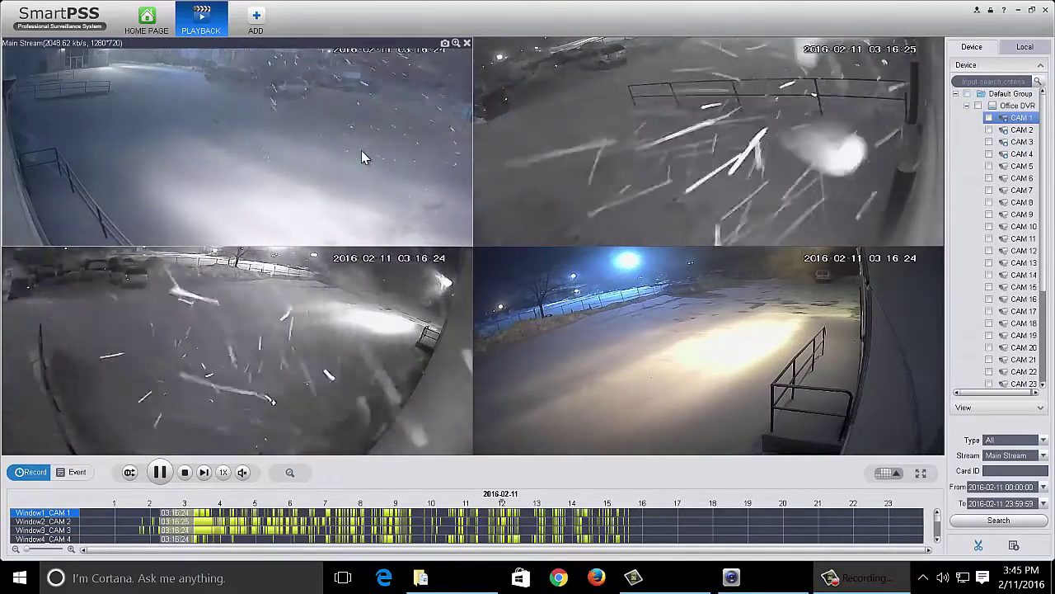
pyautogui.doubleClick(363, 153)
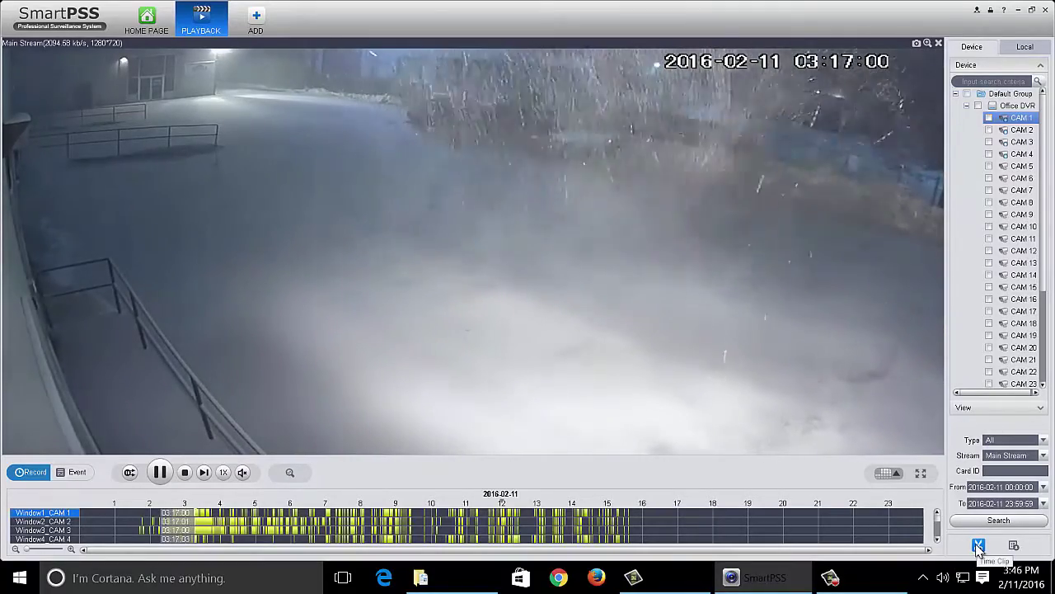
pyautogui.click(978, 546)
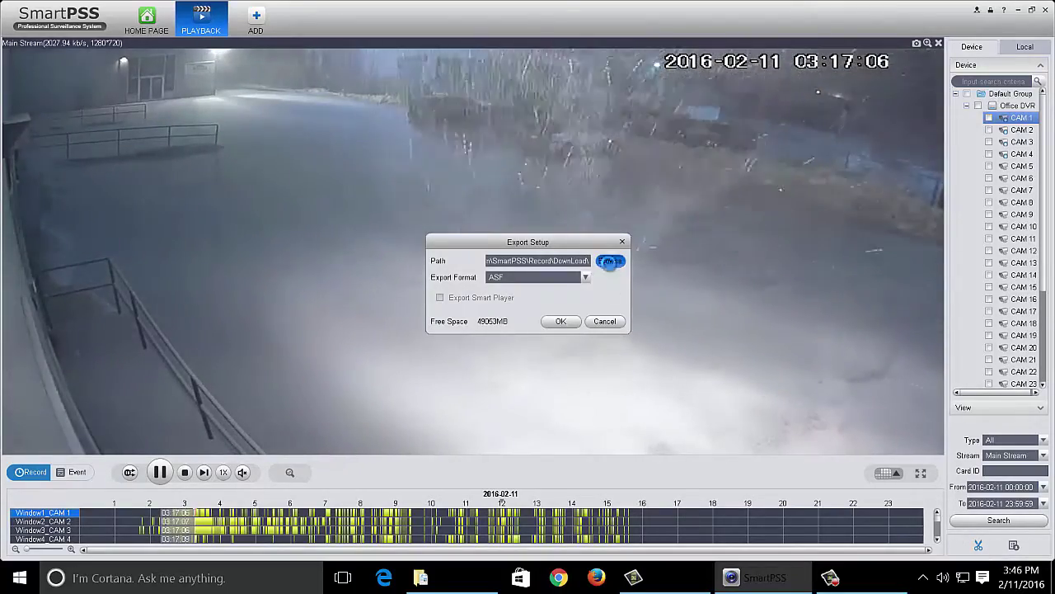
# Choose the save folder and set the export format to AVI.
pyautogui.click(610, 260)
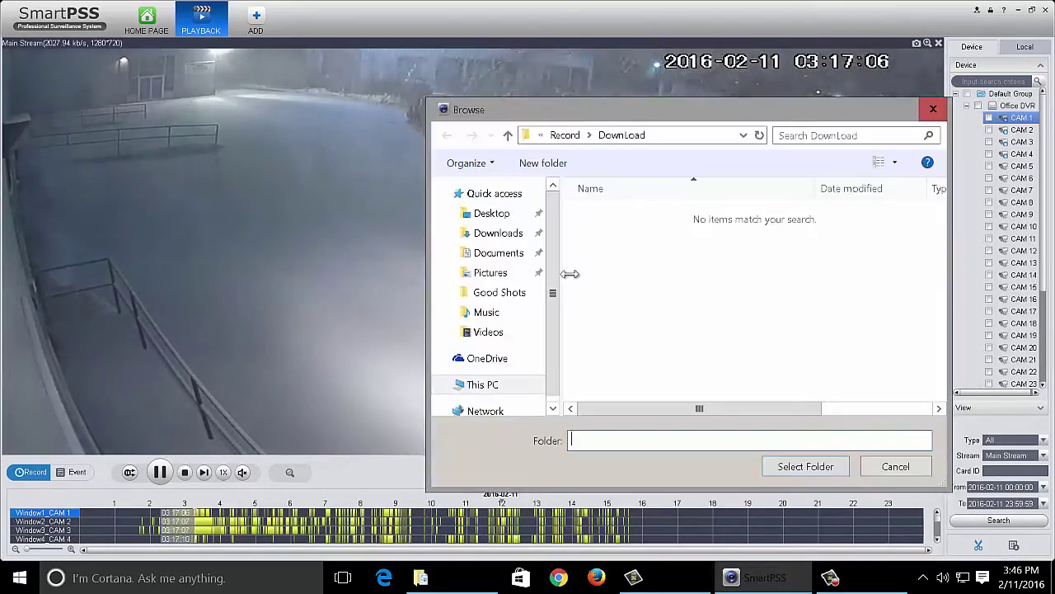
pyautogui.click(831, 468)
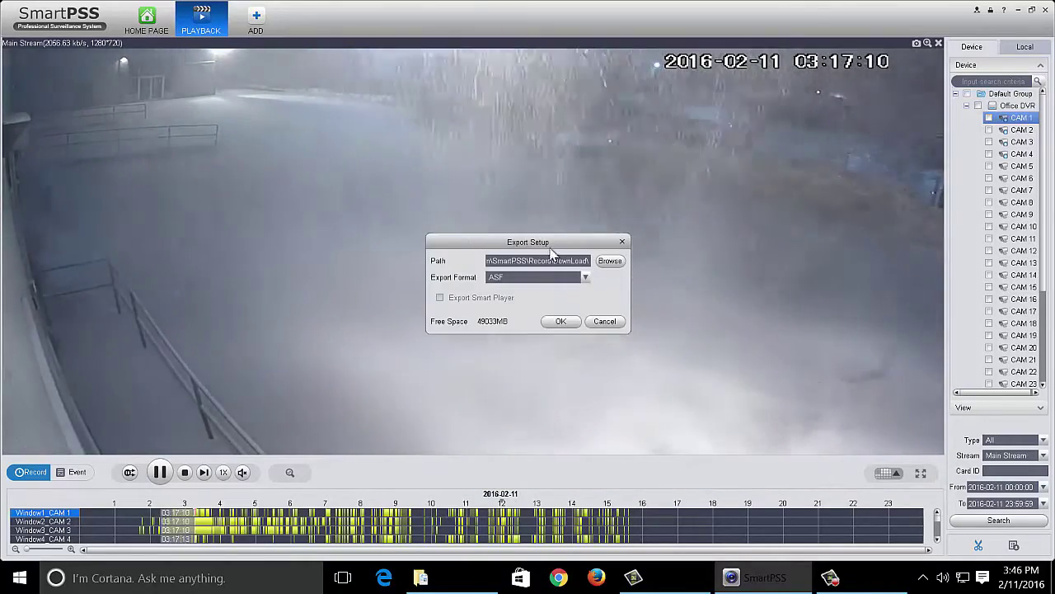
pyautogui.click(586, 277)
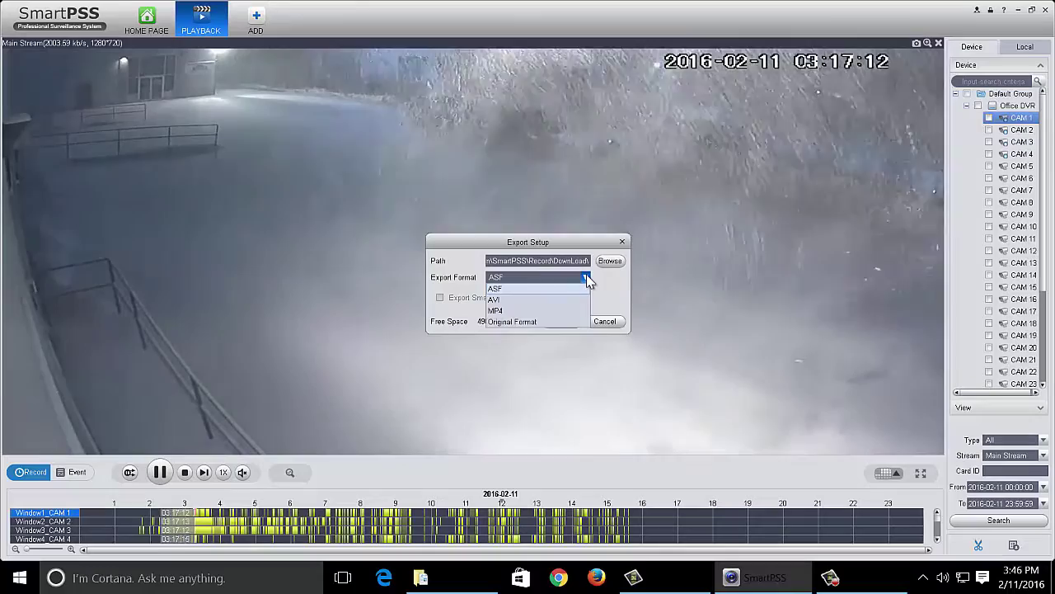
pyautogui.click(504, 288)
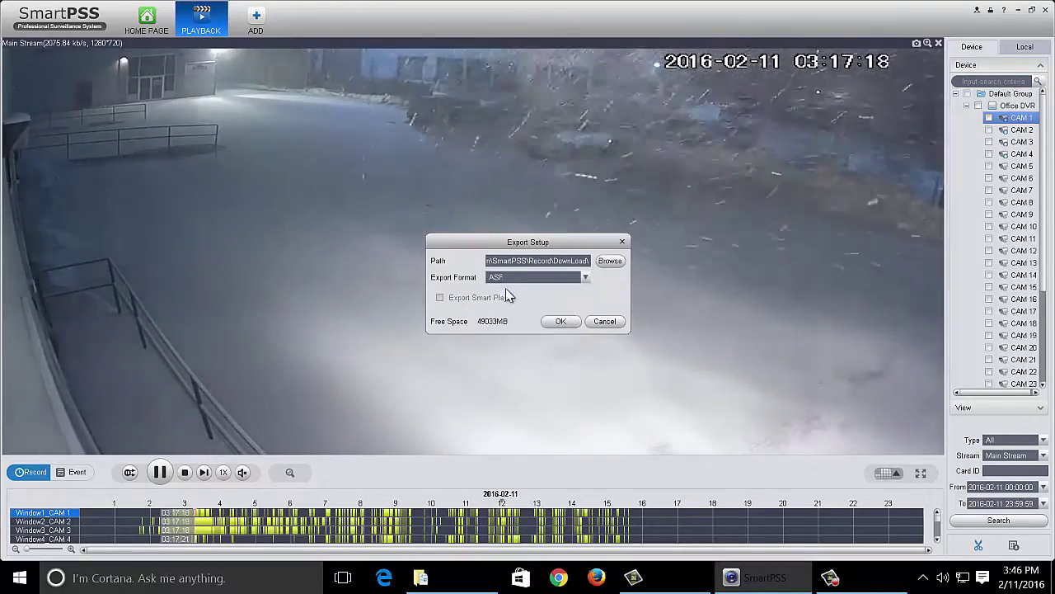
pyautogui.click(587, 278)
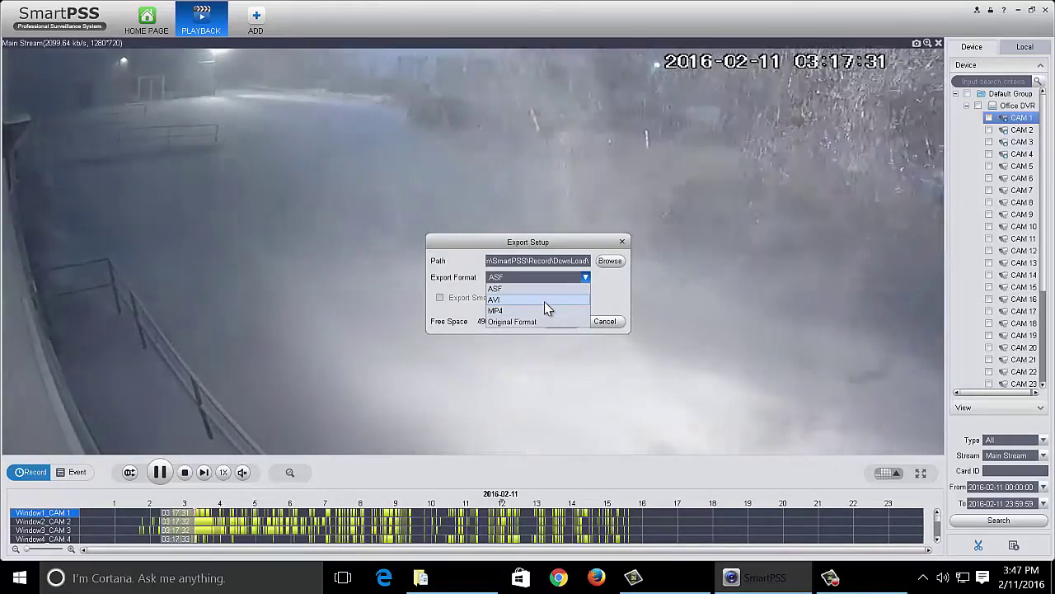
pyautogui.click(544, 300)
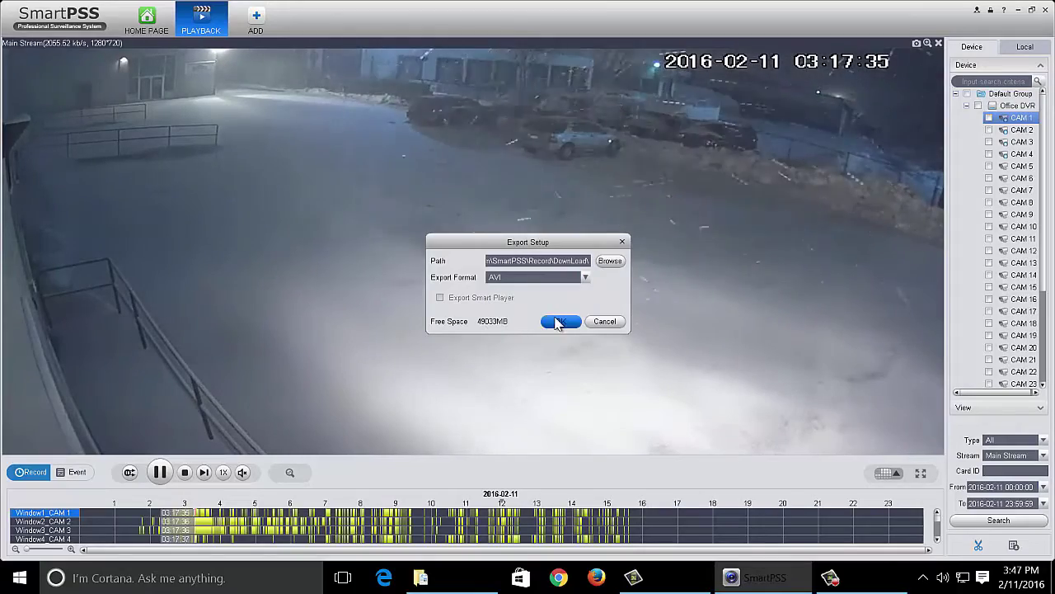
# Export the CAM 1 clip, allowing playback to stop, and close the progress window.
pyautogui.click(557, 322)
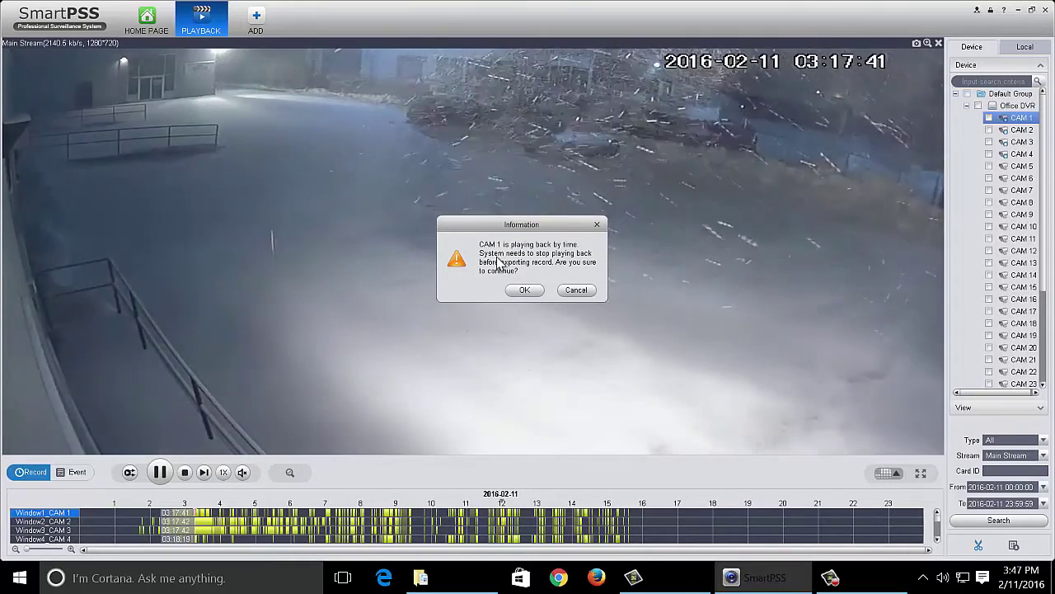
pyautogui.click(524, 289)
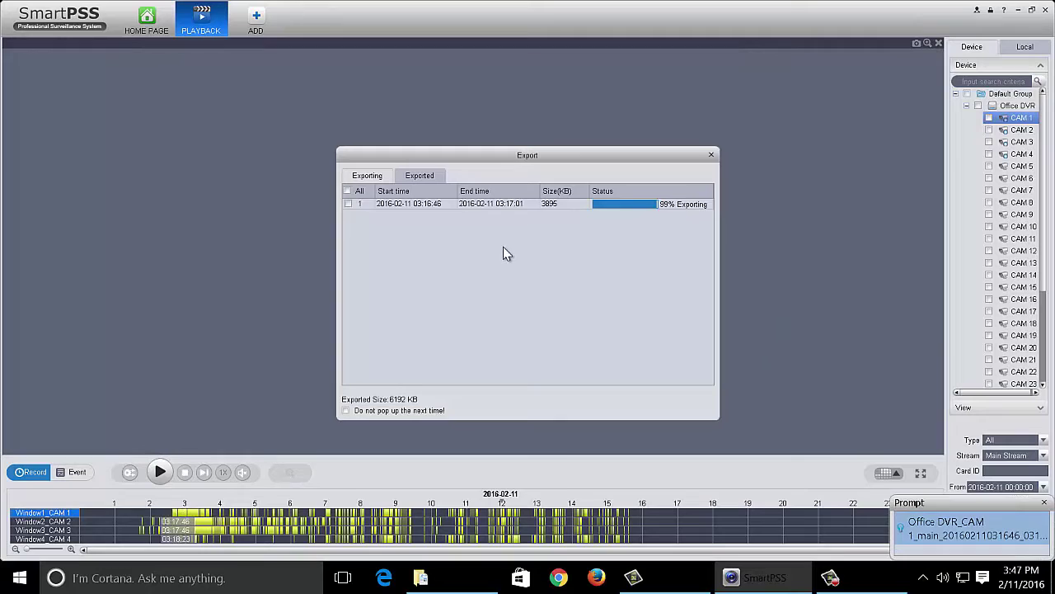
pyautogui.click(710, 156)
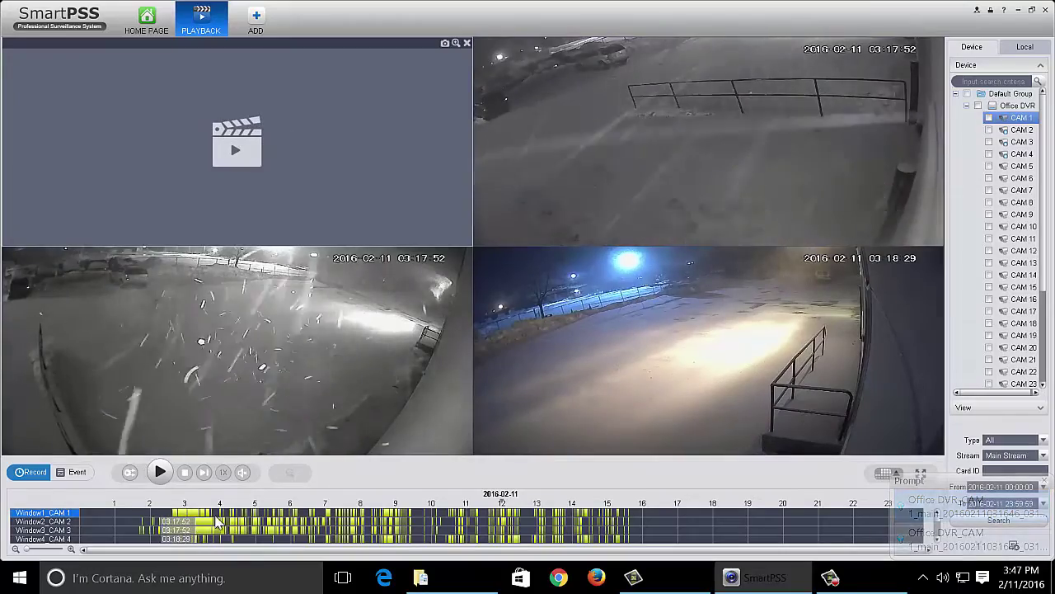
# Search CAM 1's MD Record events for 2016-02-11 in Event mode and tick all results.
pyautogui.click(77, 473)
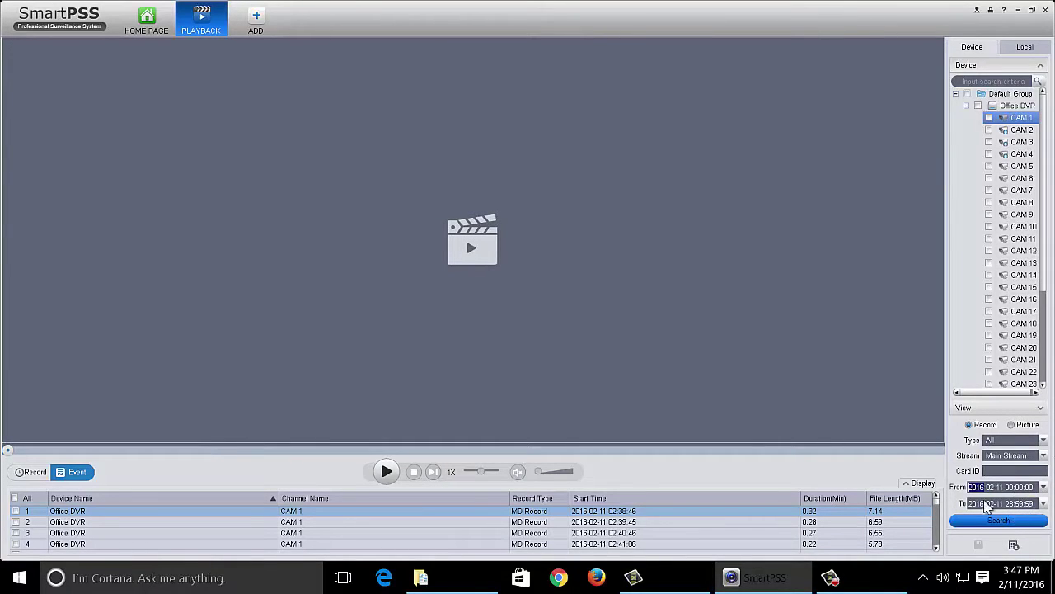
pyautogui.click(911, 483)
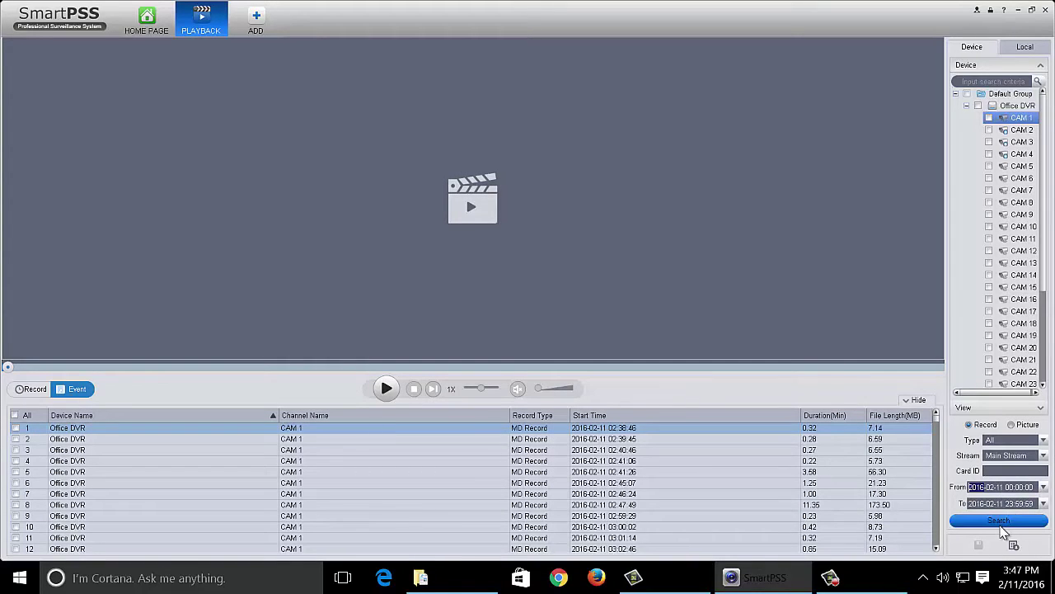
pyautogui.click(999, 120)
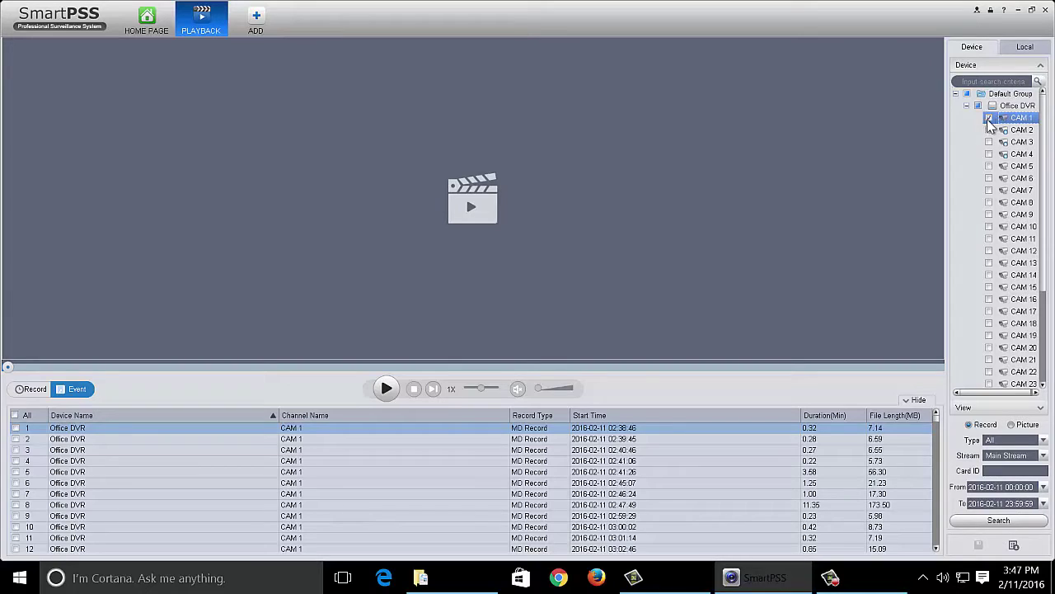
pyautogui.click(998, 519)
pyautogui.moveTo(937, 421); pyautogui.dragTo(914, 546)
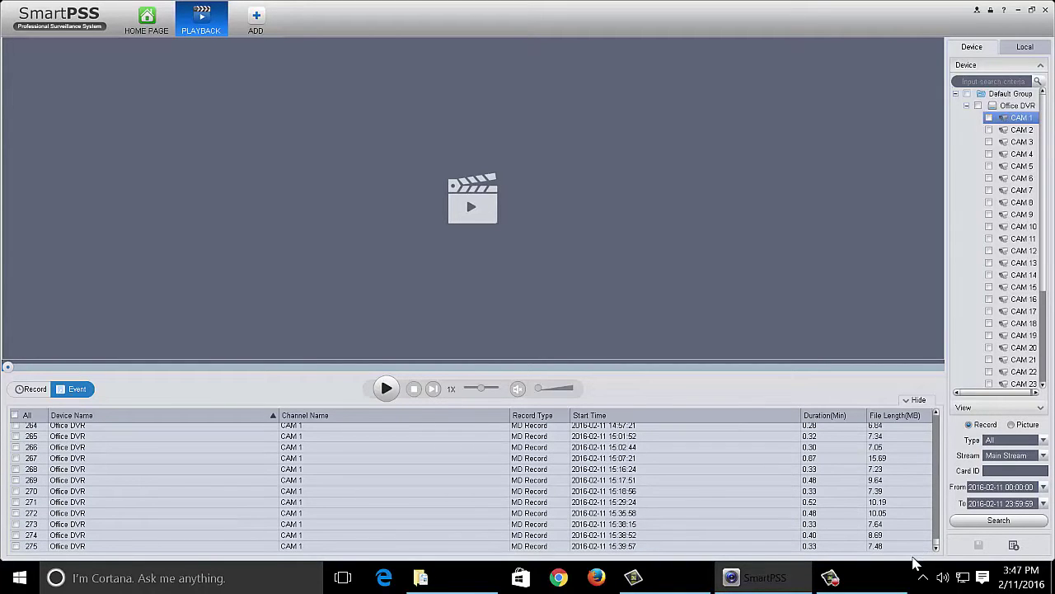
pyautogui.moveTo(911, 549); pyautogui.dragTo(908, 492)
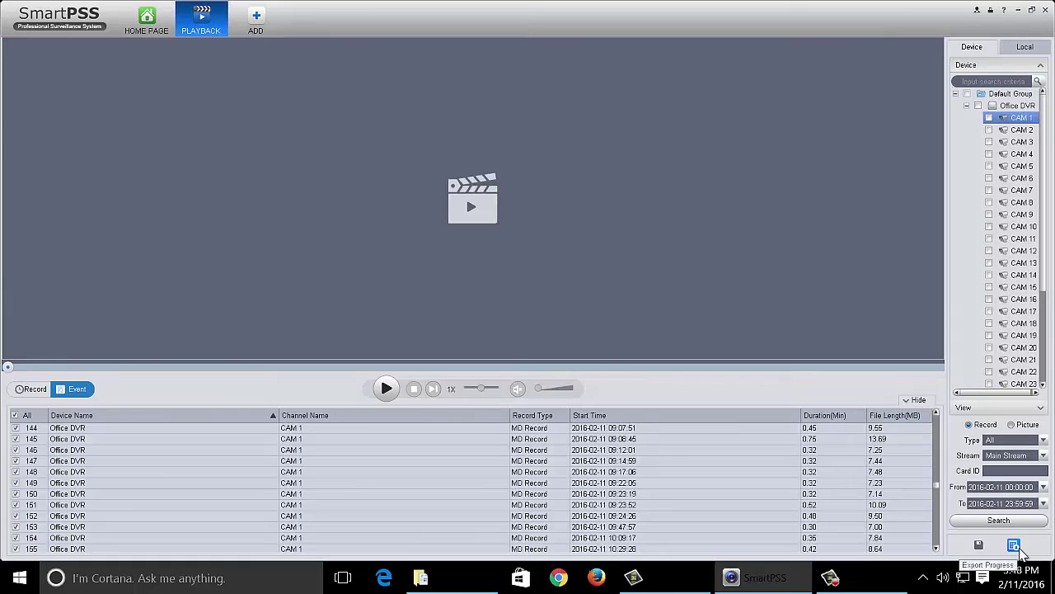
# Export the ticked CAM 1 motion events as AVI, accepting the 200-file limit.
pyautogui.click(1014, 545)
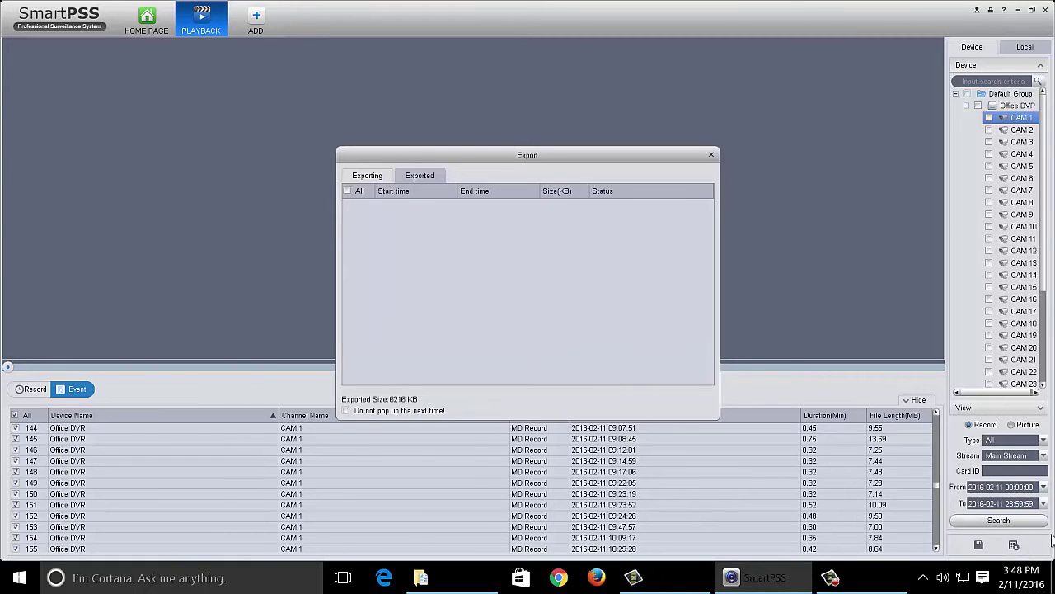
pyautogui.click(979, 545)
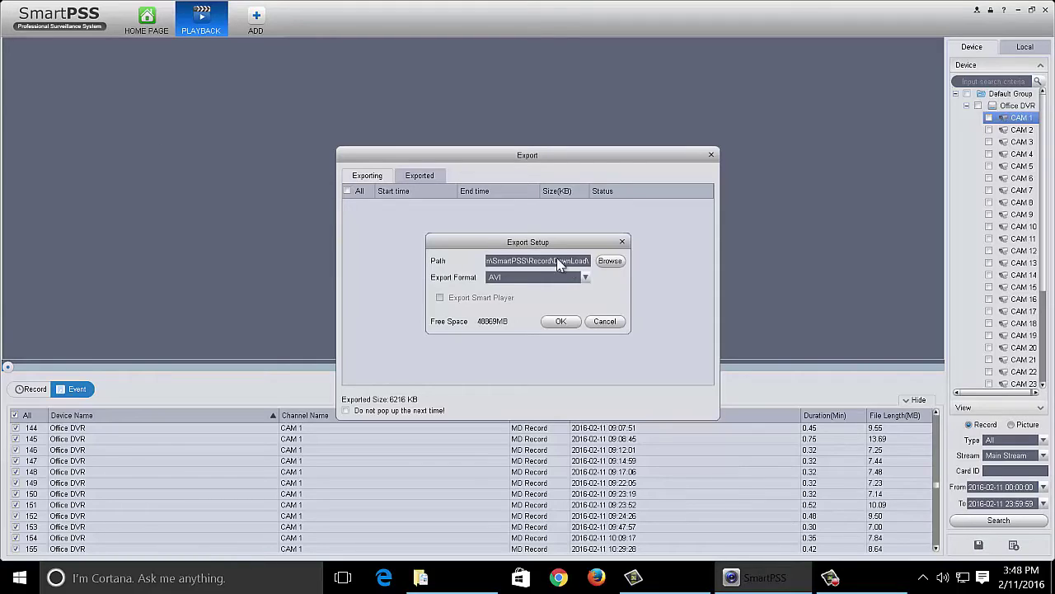
pyautogui.click(587, 280)
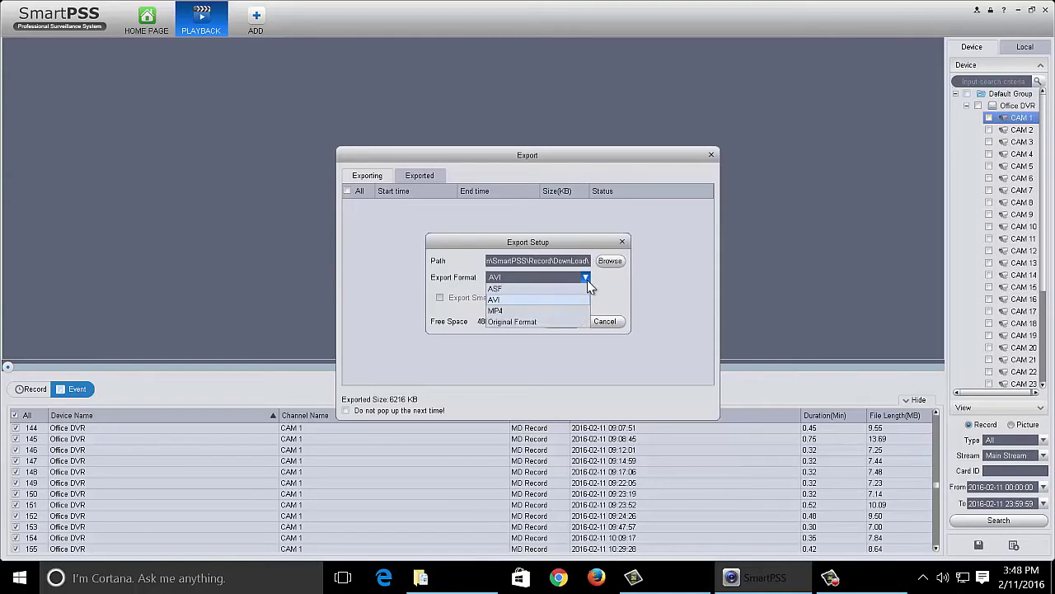
pyautogui.click(531, 306)
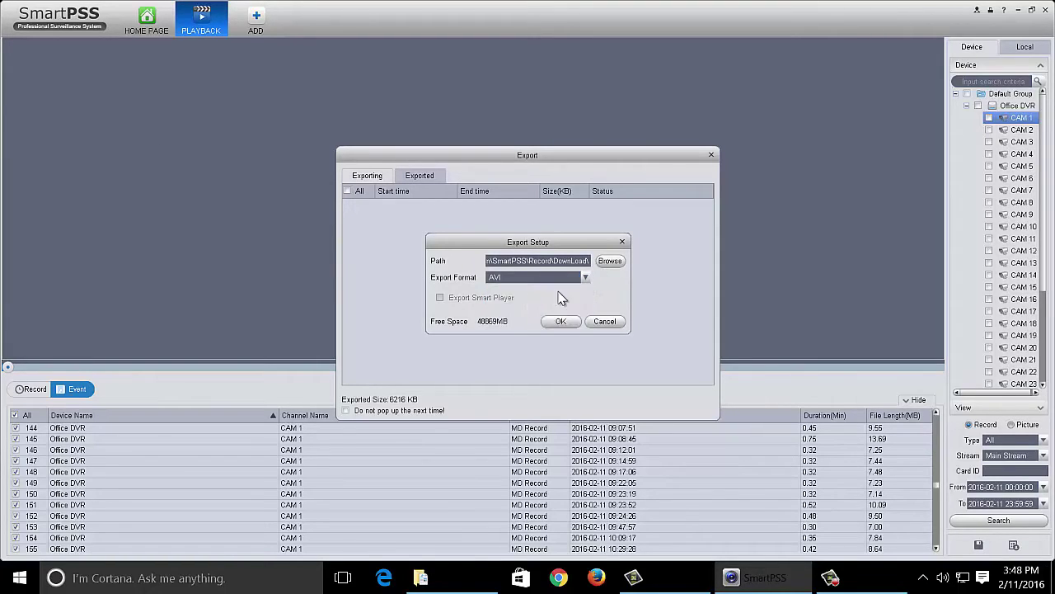
pyautogui.click(570, 322)
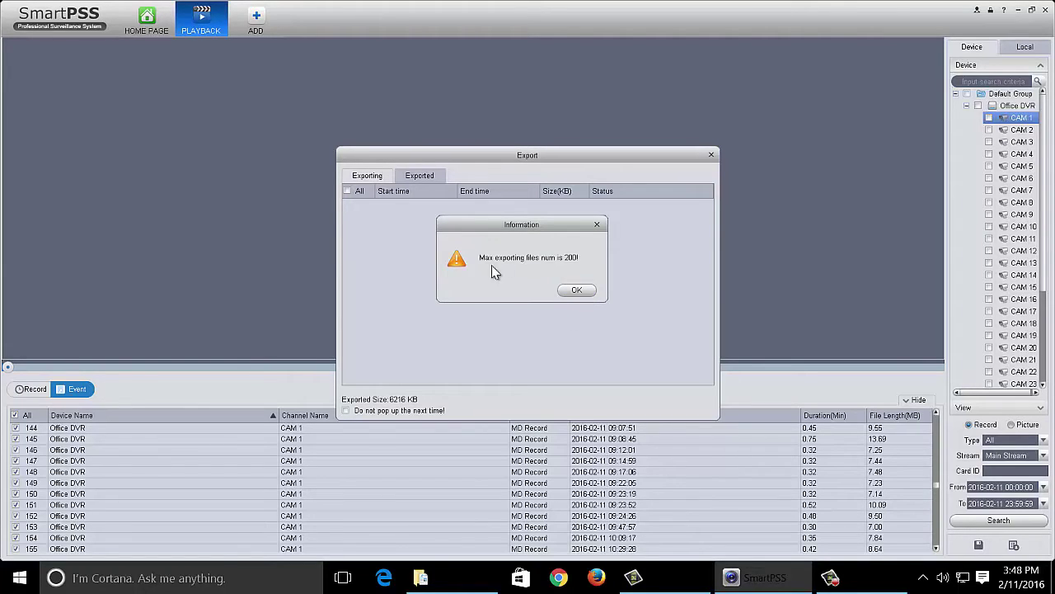
pyautogui.click(576, 292)
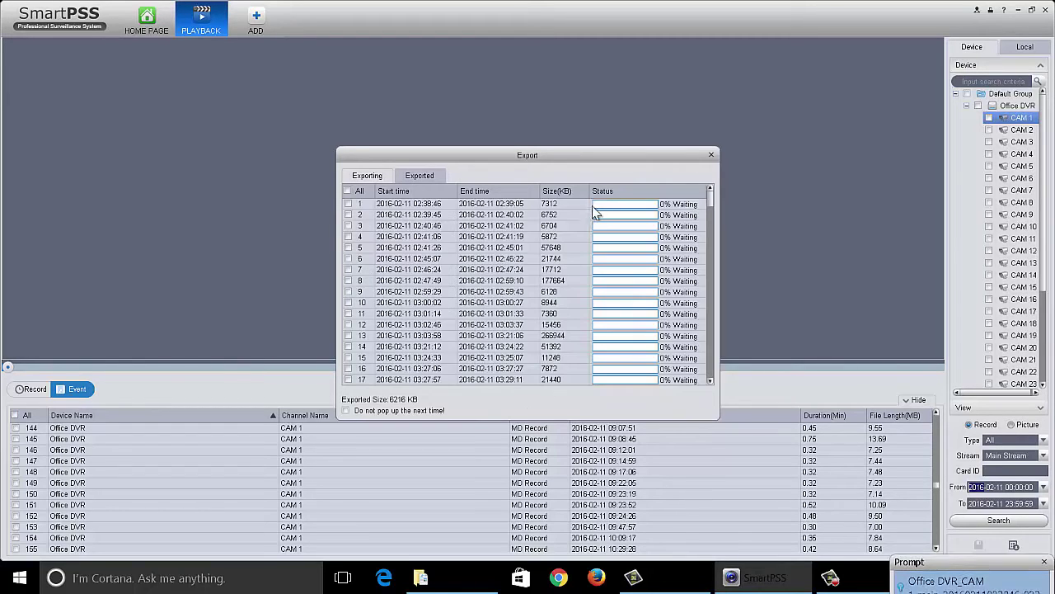